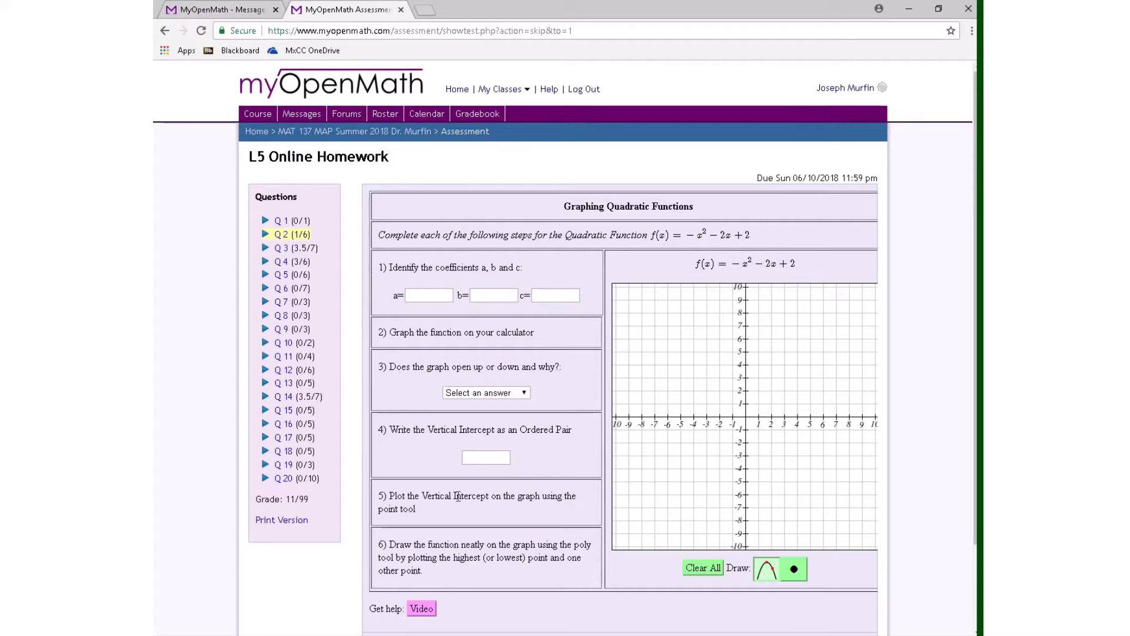
Draw the question 2 parabola with the poly tool, placing its vertex at (-1, 3) and its second point at (0, 2).
{"action": "left_click", "coordinate": [794, 569]}
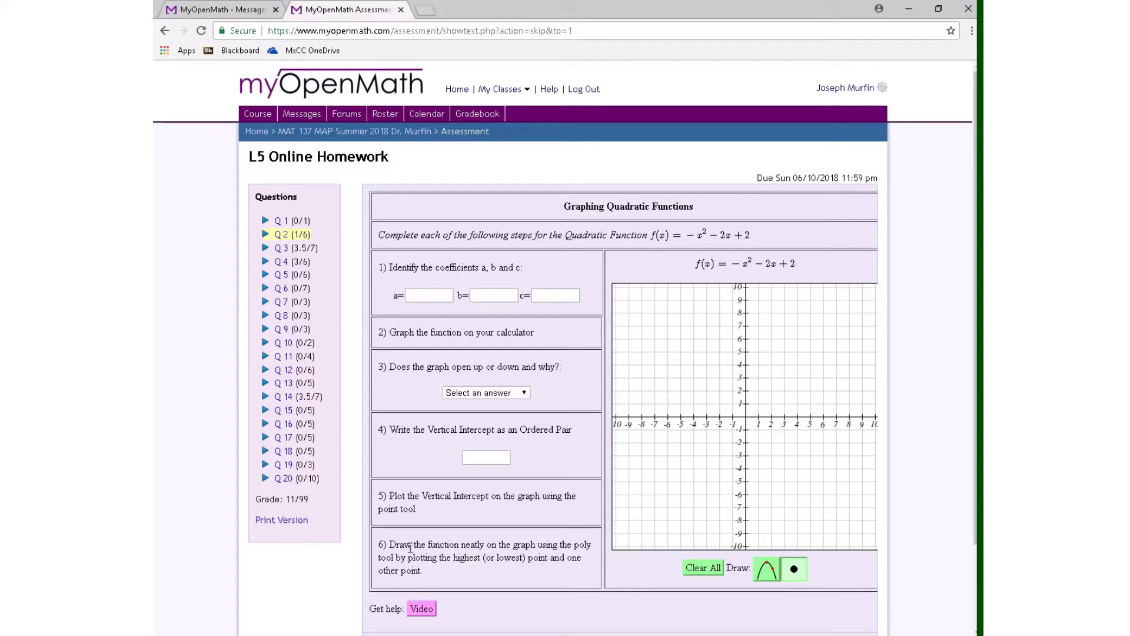
{"action": "scroll", "coordinate": [468, 477], "scroll_direction": "down", "scroll_amount": 2}
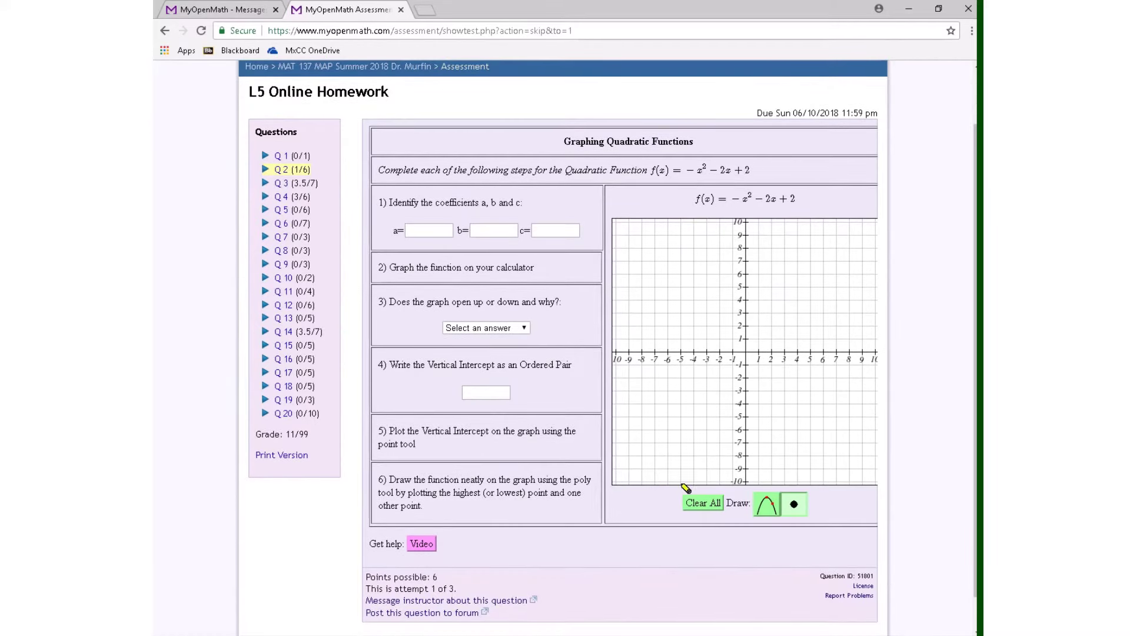
{"action": "left_click", "coordinate": [764, 507]}
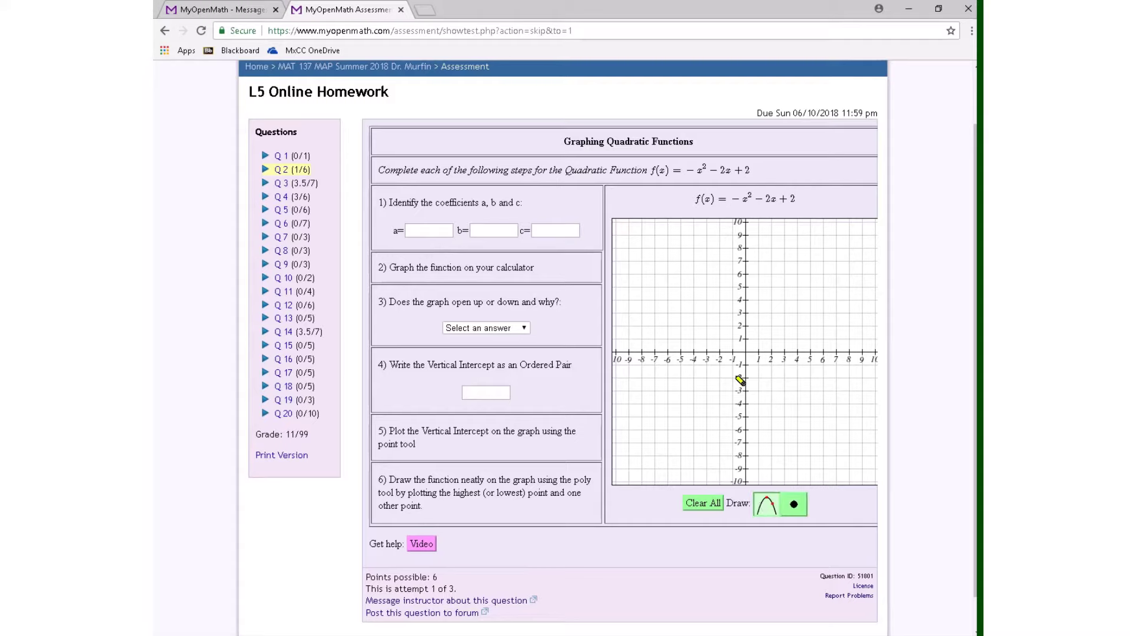
{"action": "left_click", "coordinate": [735, 315]}
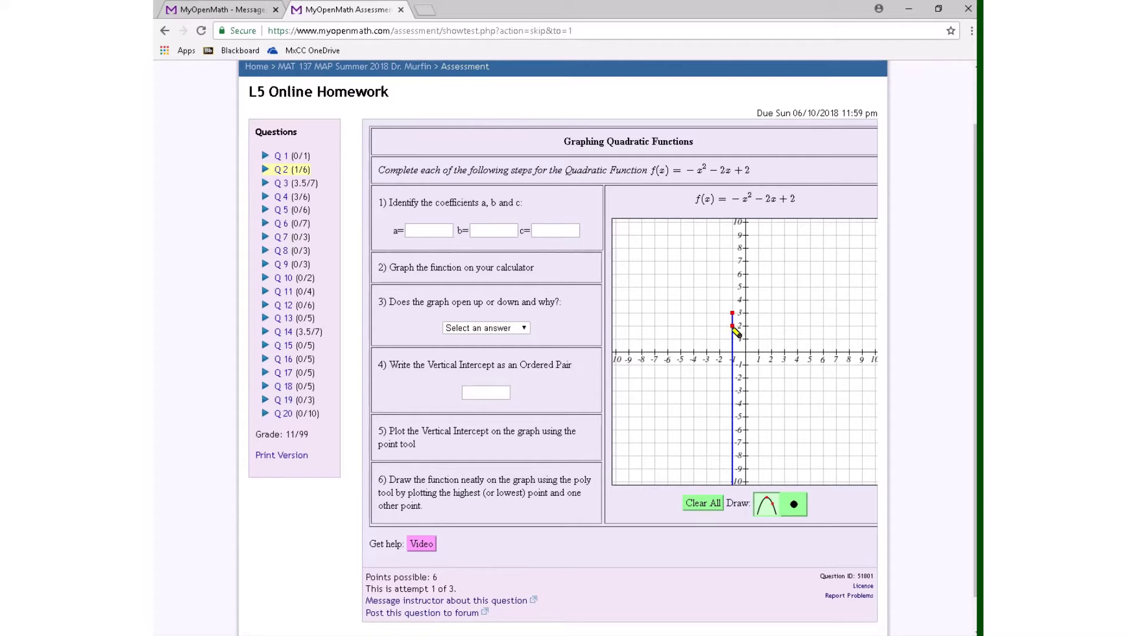
{"action": "left_click", "coordinate": [708, 337]}
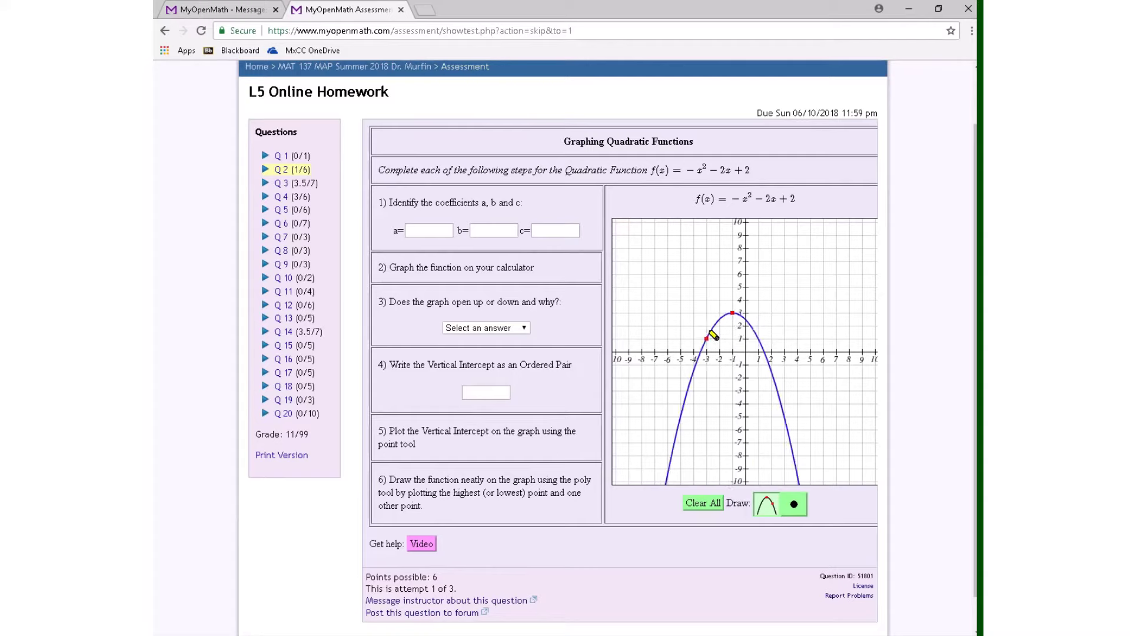
{"action": "left_click_drag", "start_coordinate": [706, 338], "coordinate": [718, 338]}
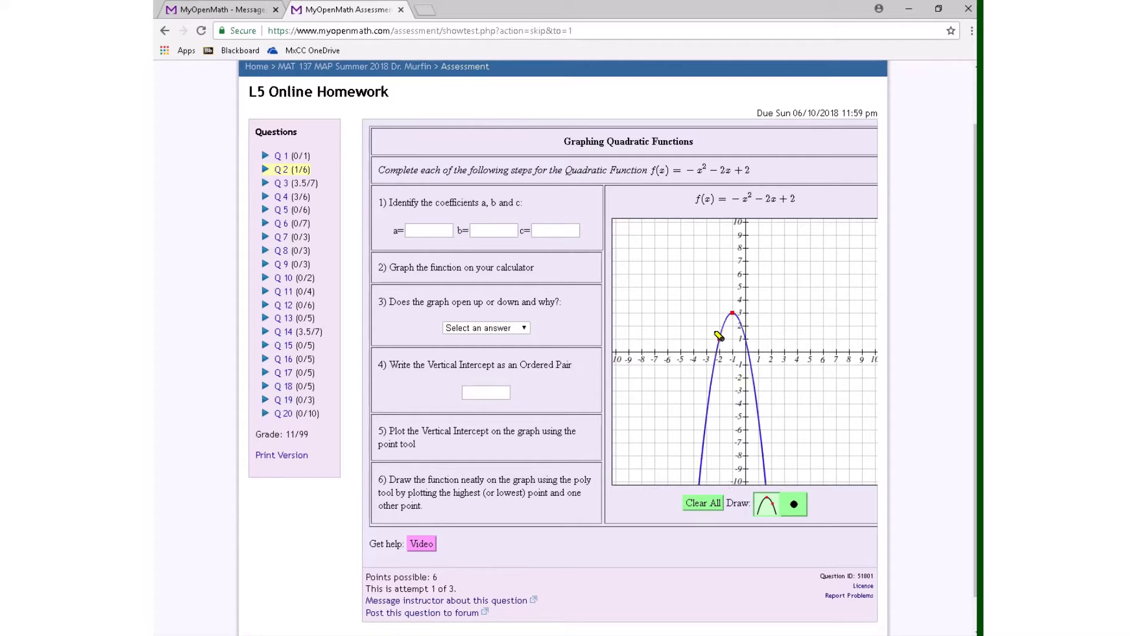
{"action": "left_click_drag", "start_coordinate": [718, 338], "coordinate": [746, 327]}
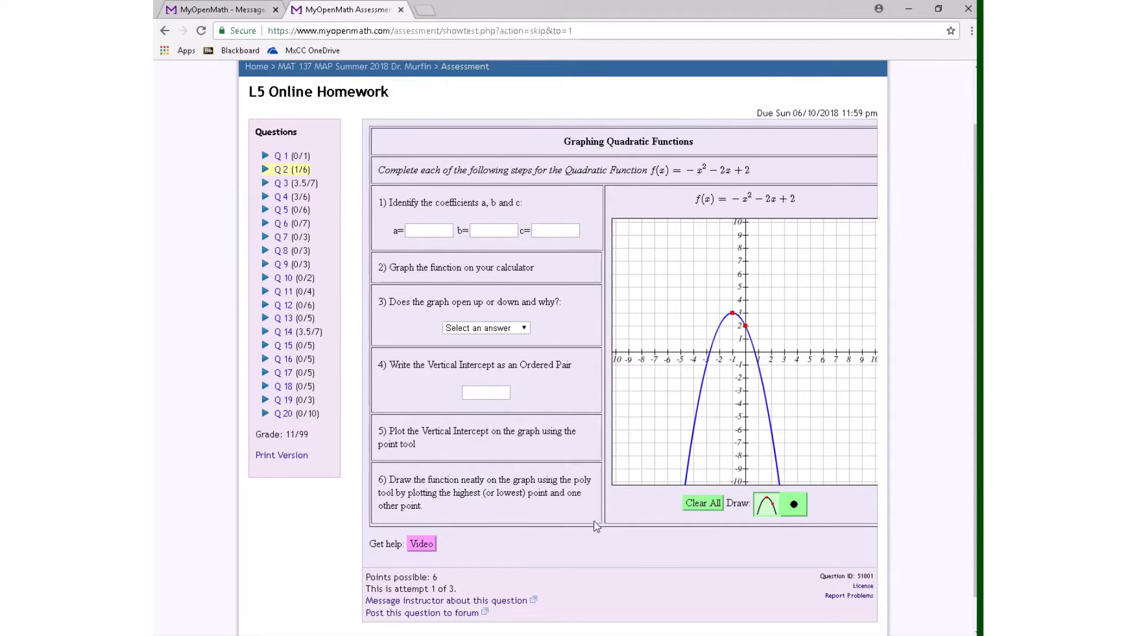
Submit question 2 with the remaining parts left unanswered.
{"action": "scroll", "coordinate": [595, 521], "scroll_direction": "down", "scroll_amount": 1}
{"action": "left_click", "coordinate": [377, 606]}
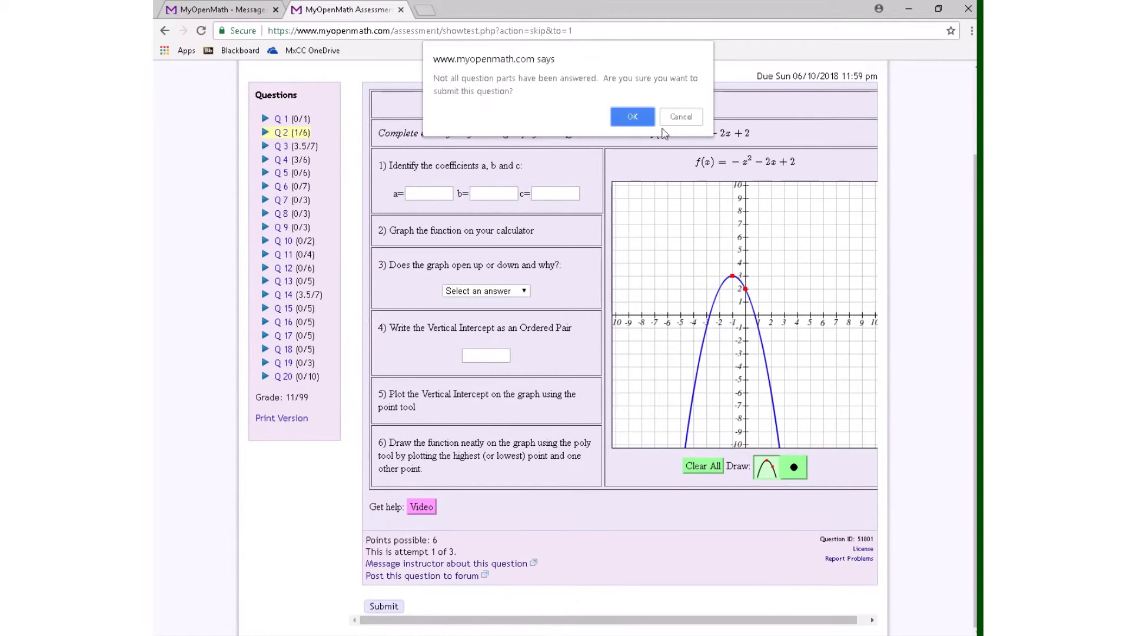
{"action": "left_click", "coordinate": [631, 114]}
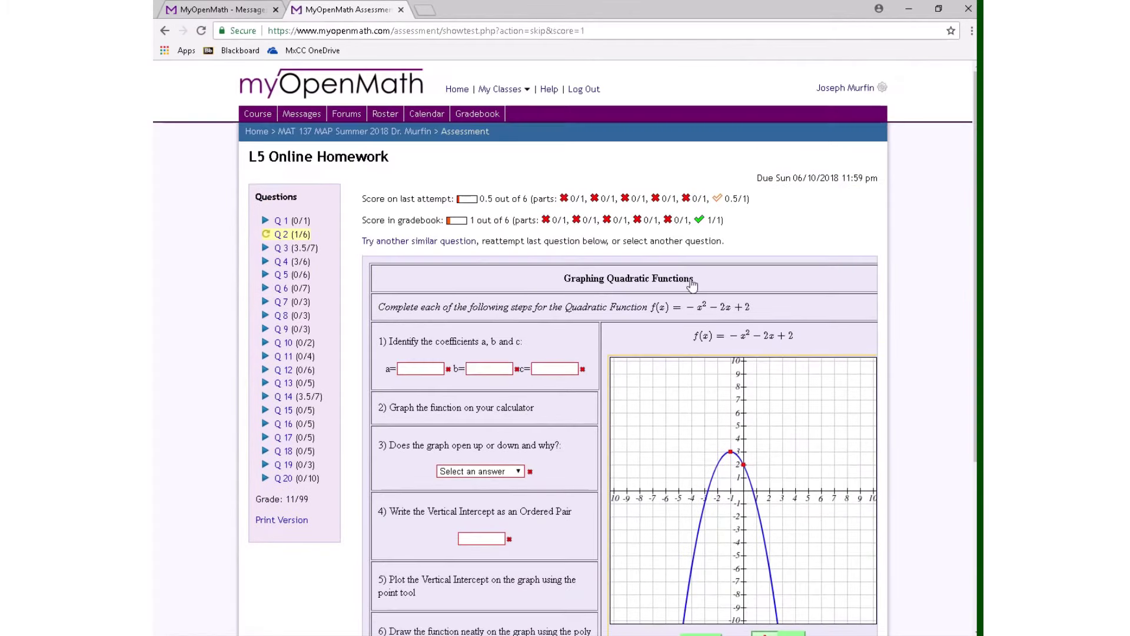
Plot the vertical intercept at (0, 2) with the point tool and resubmit question 2 with the other parts blank.
{"action": "scroll", "coordinate": [710, 320], "scroll_direction": "down", "scroll_amount": 3}
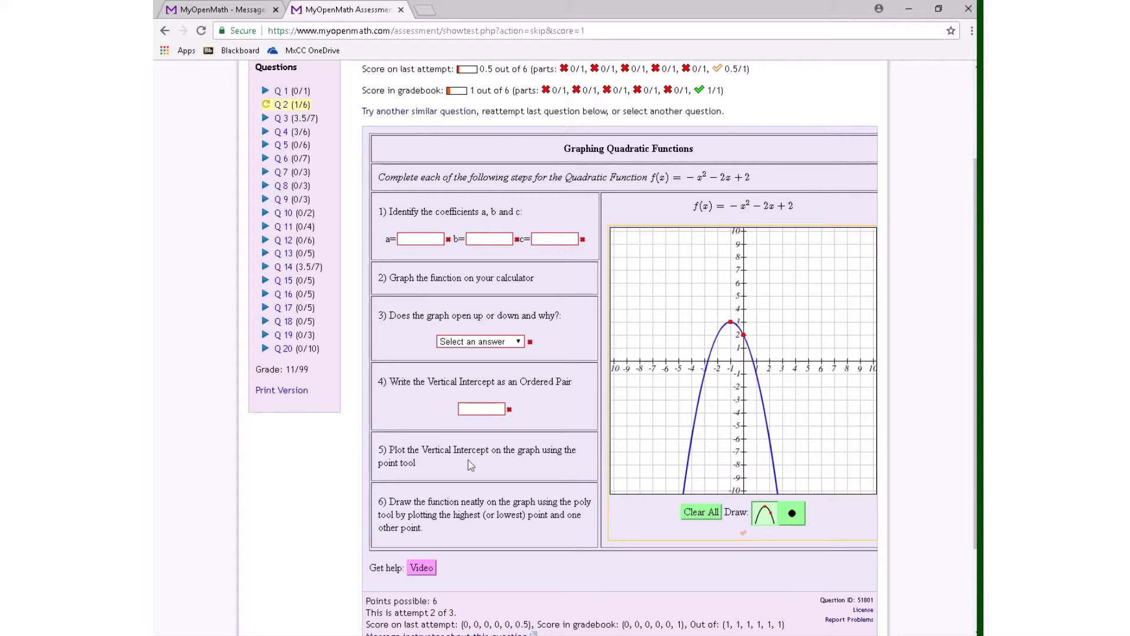
{"action": "left_click_drag", "start_coordinate": [415, 464], "coordinate": [379, 465]}
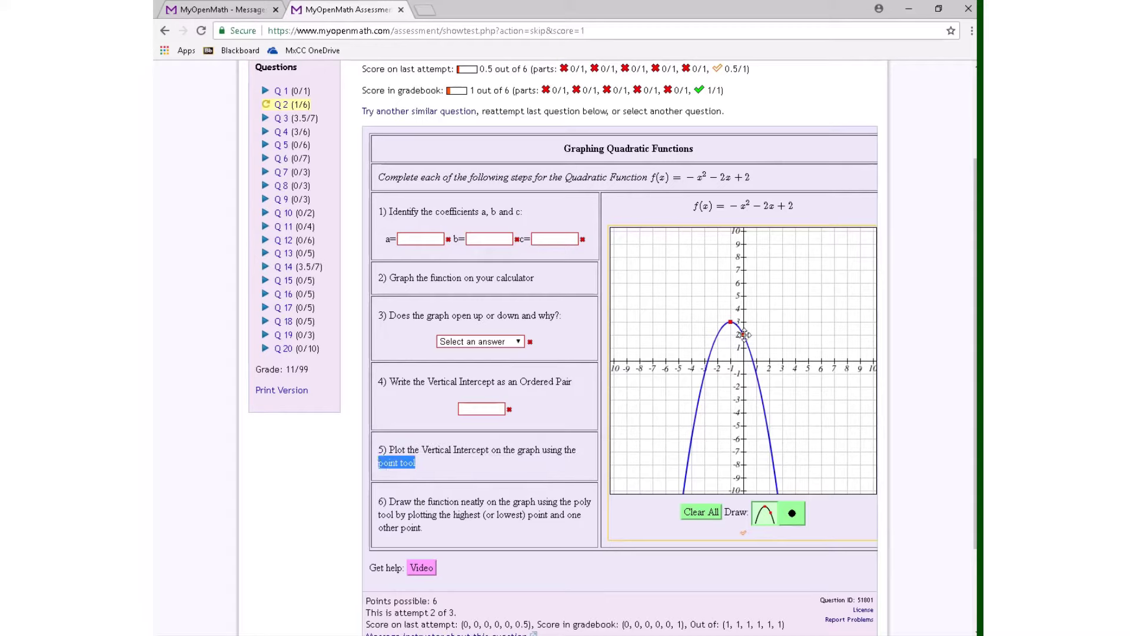
{"action": "left_click", "coordinate": [792, 512]}
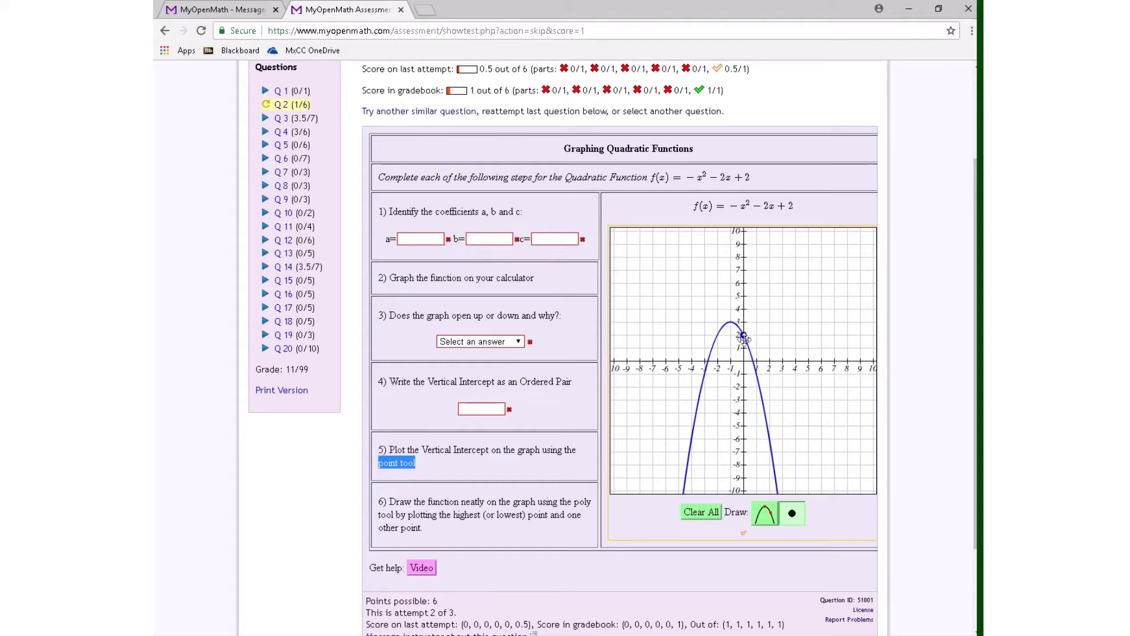
{"action": "left_click", "coordinate": [743, 335]}
{"action": "scroll", "coordinate": [575, 456], "scroll_direction": "down", "scroll_amount": 2}
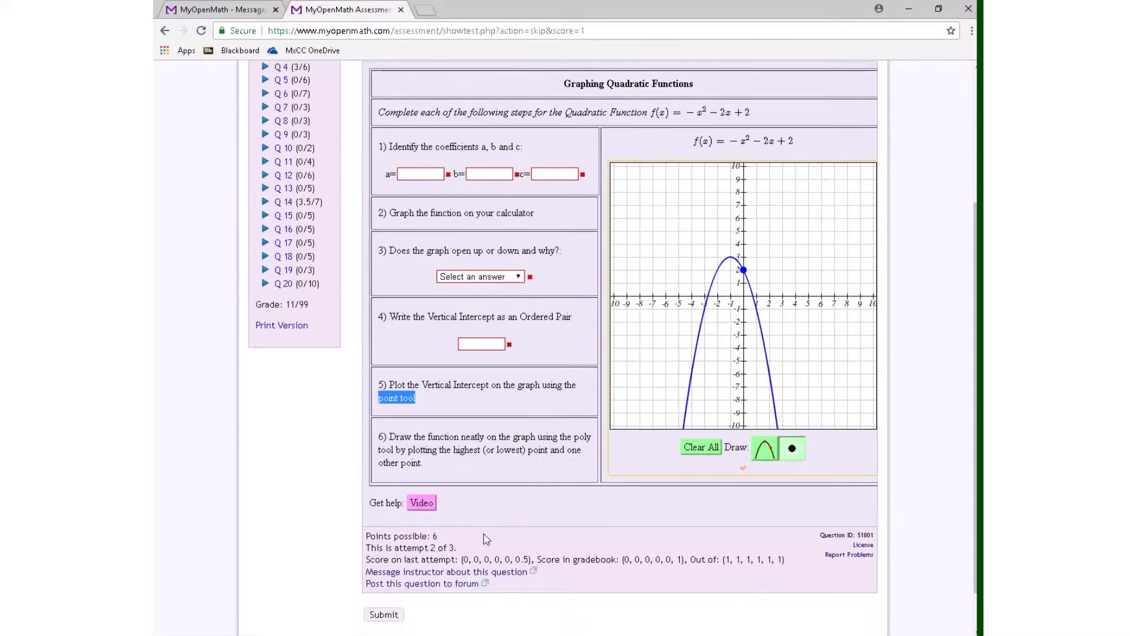
{"action": "left_click", "coordinate": [384, 614]}
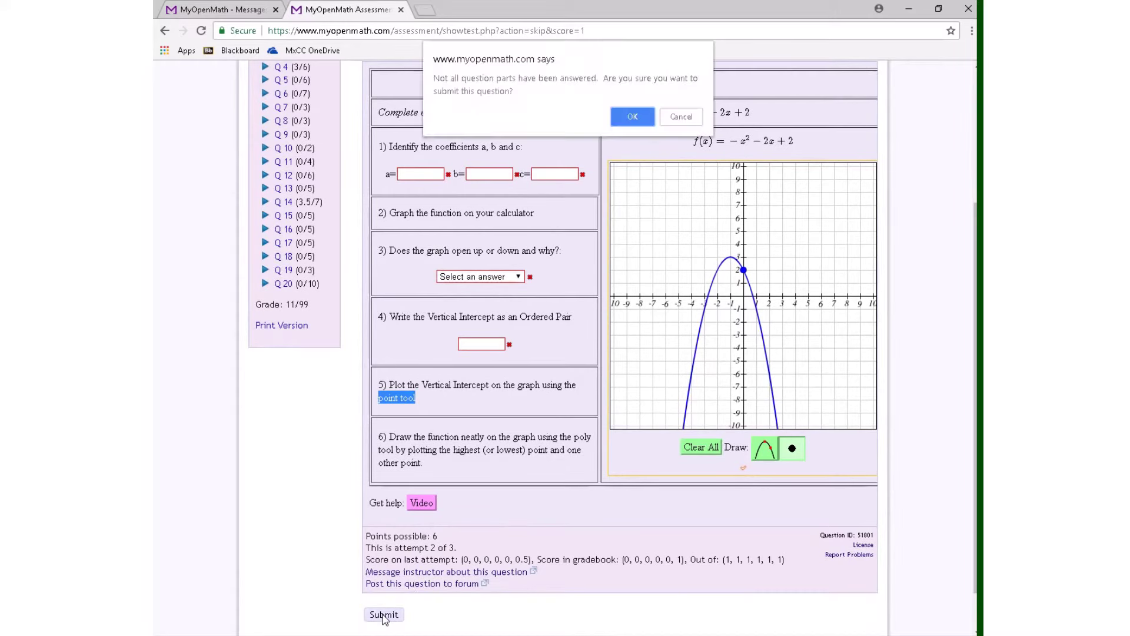
{"action": "left_click", "coordinate": [645, 116]}
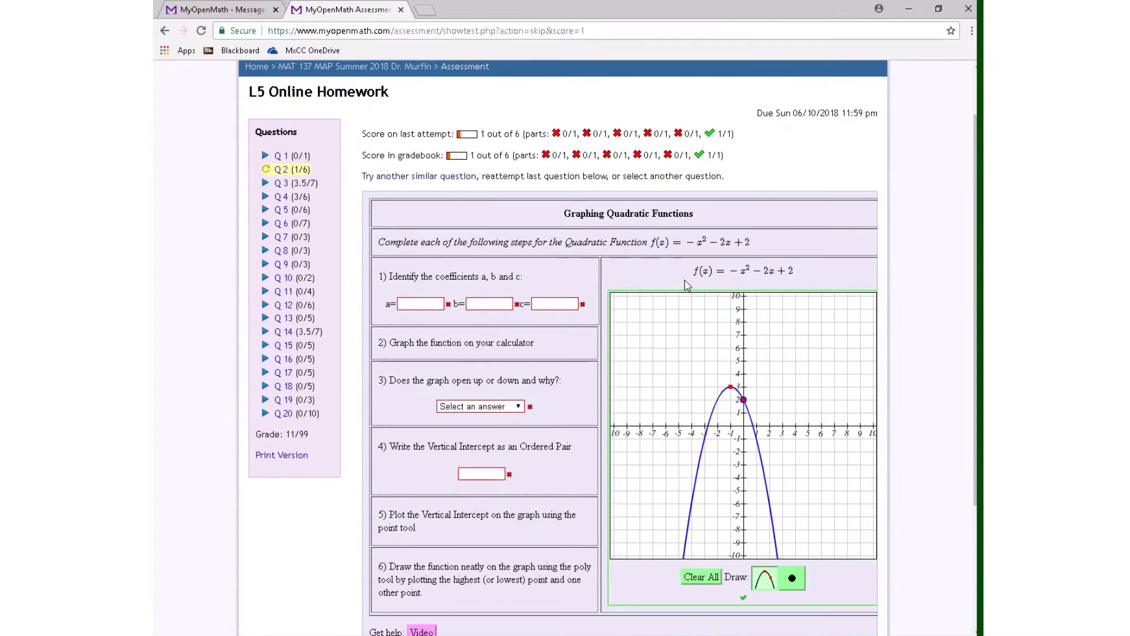
Open question 3 and draw its parabola with the poly tool, with the vertex at (4, 0) and passing through (0, 16).
{"action": "left_click", "coordinate": [281, 184]}
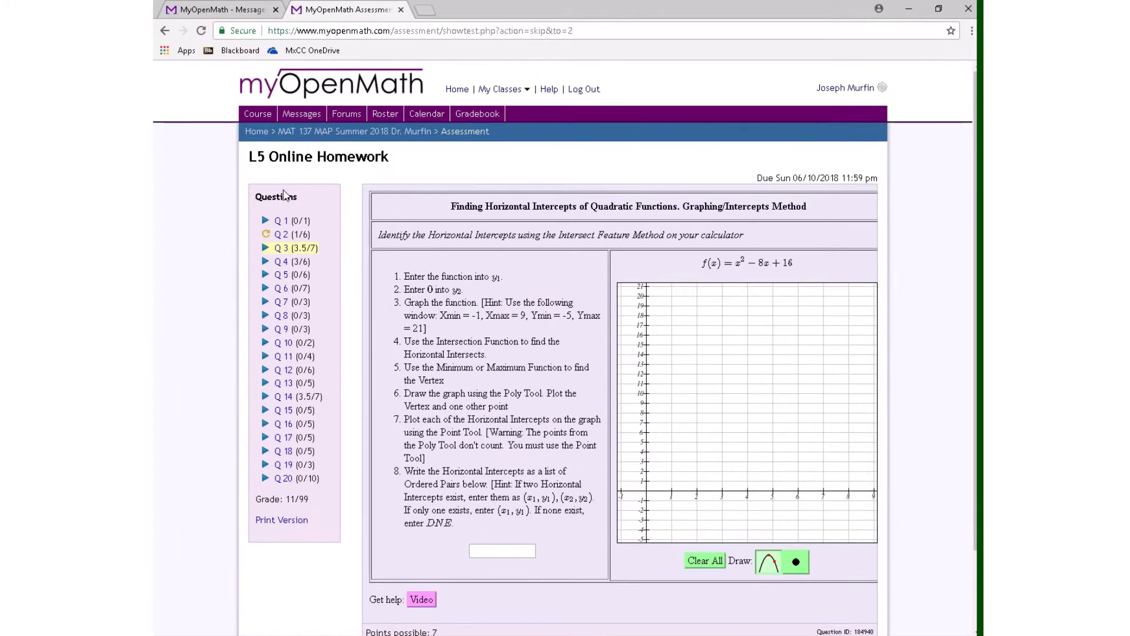
{"action": "scroll", "coordinate": [544, 298], "scroll_direction": "down", "scroll_amount": 1}
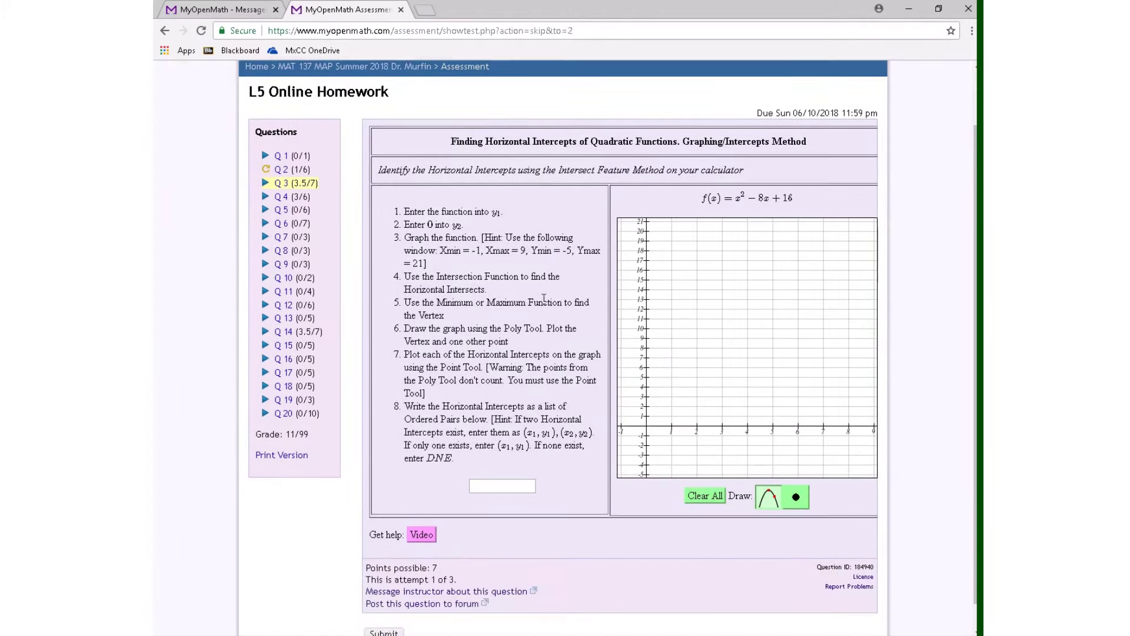
{"action": "left_click", "coordinate": [767, 499]}
{"action": "left_click", "coordinate": [747, 426]}
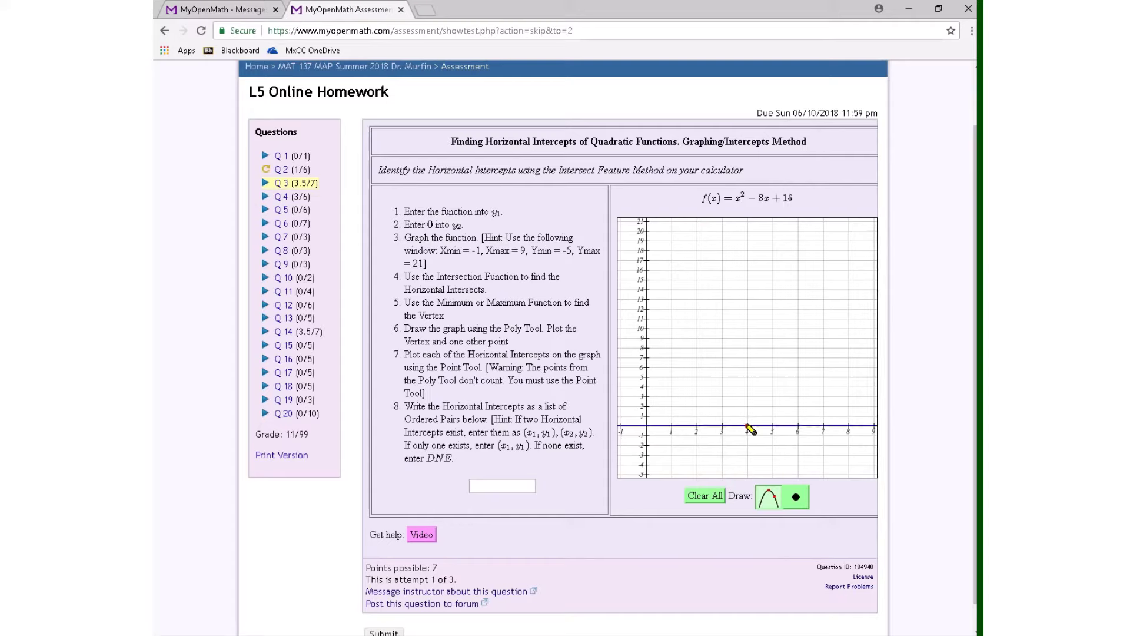
{"action": "left_click", "coordinate": [697, 328]}
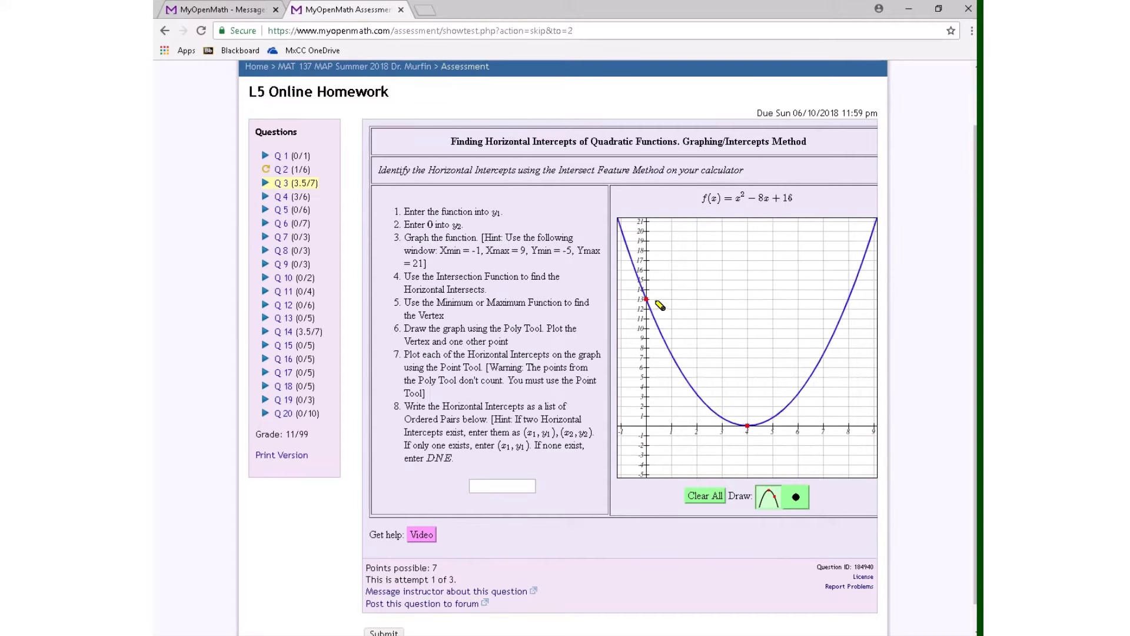
{"action": "left_click_drag", "start_coordinate": [660, 305], "coordinate": [647, 272]}
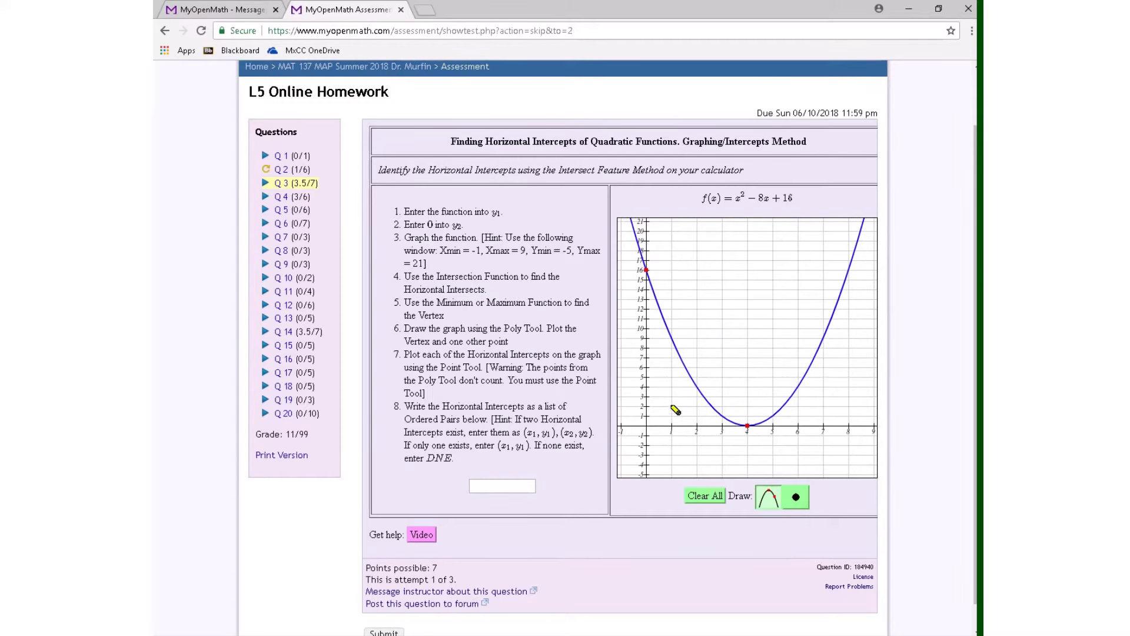
Submit question 3 with only the parabola drawn and the ordered-pair answer left blank.
{"action": "scroll", "coordinate": [517, 522], "scroll_direction": "down", "scroll_amount": 1}
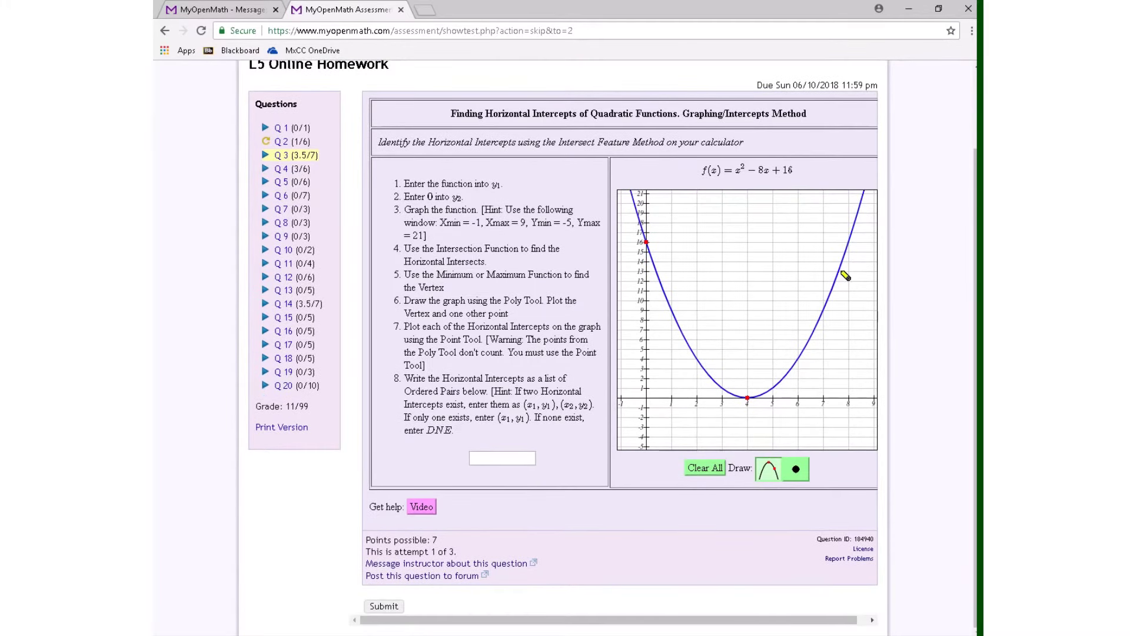
{"action": "left_click", "coordinate": [373, 606]}
{"action": "left_click", "coordinate": [627, 116]}
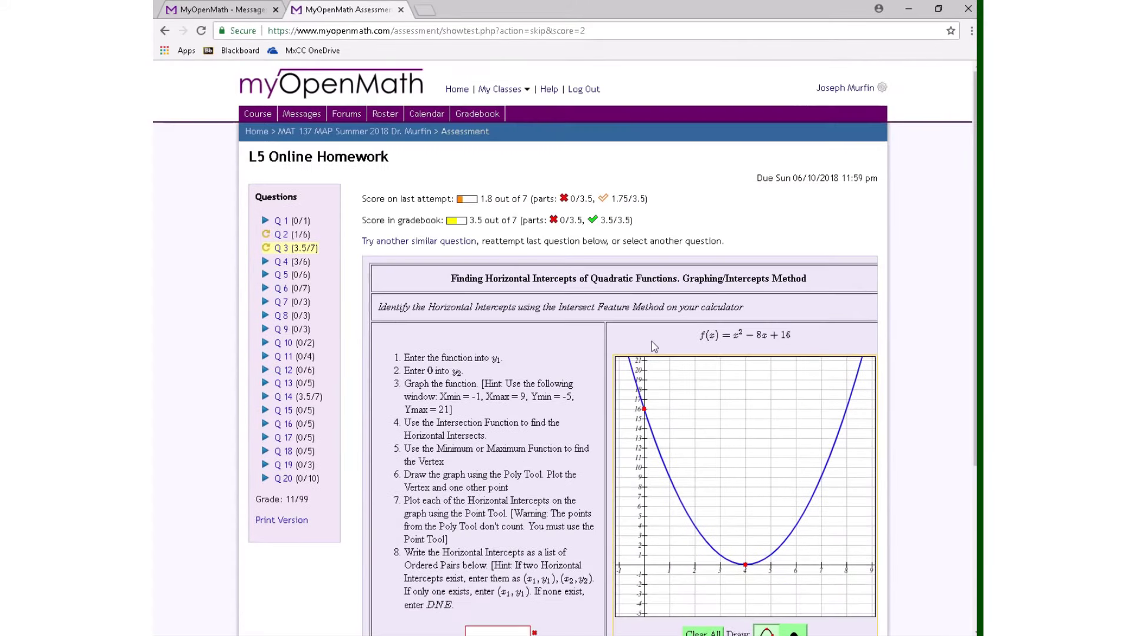
Plot the horizontal intercept at (4, 0) on the question 3 graph using the point tool.
{"action": "scroll", "coordinate": [651, 341], "scroll_direction": "down", "scroll_amount": 4}
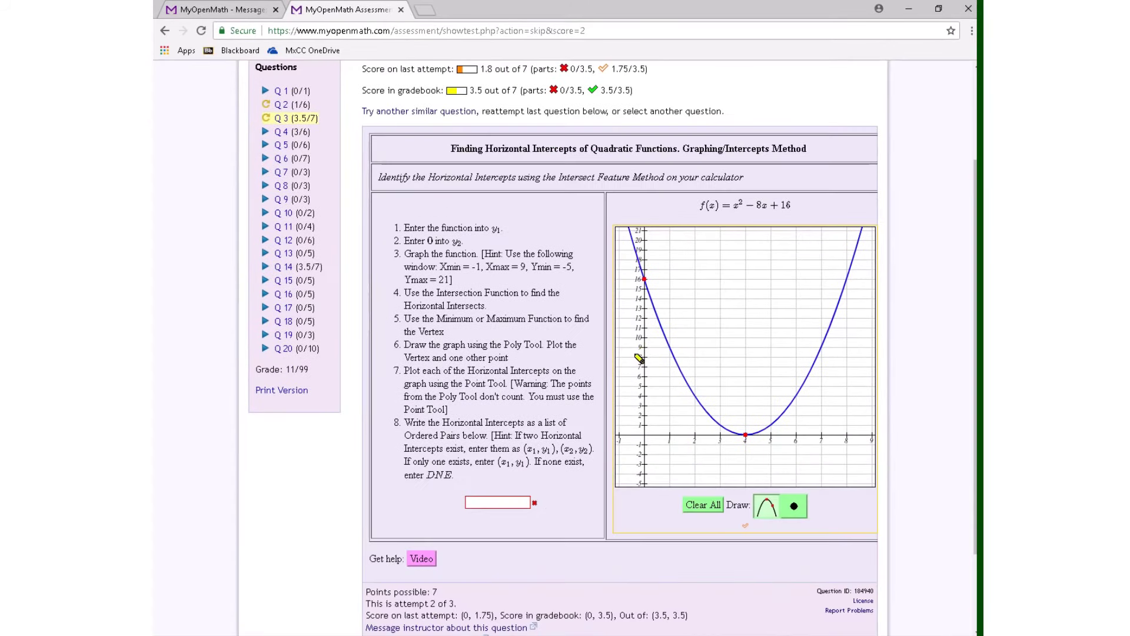
{"action": "left_click", "coordinate": [792, 510]}
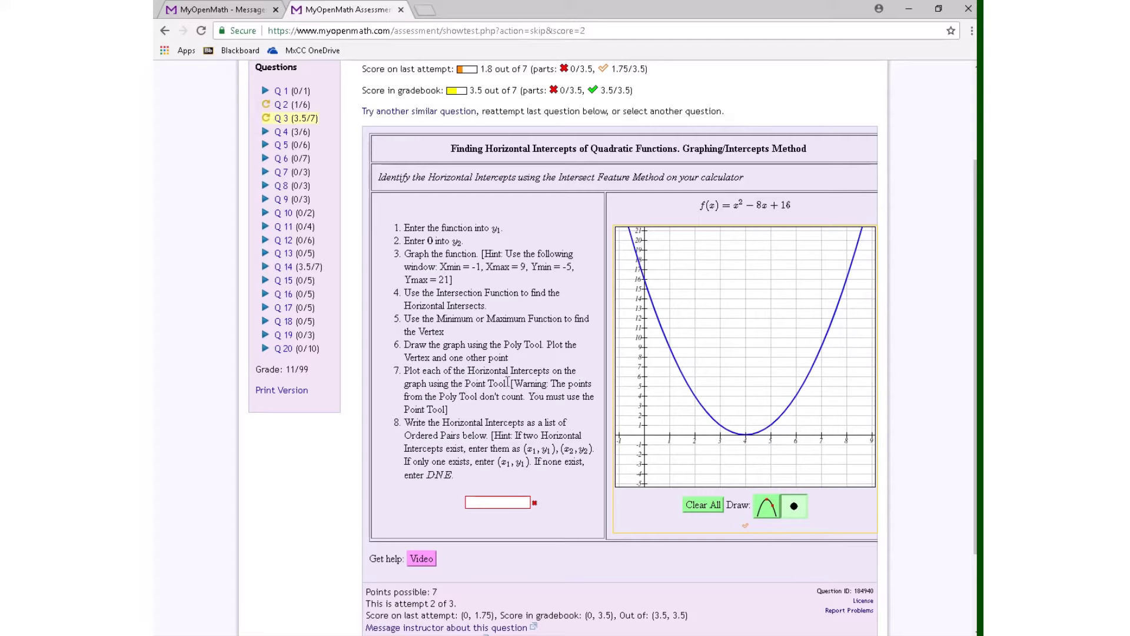
{"action": "left_click_drag", "start_coordinate": [505, 383], "coordinate": [463, 383]}
{"action": "left_click", "coordinate": [444, 398]}
{"action": "left_click", "coordinate": [747, 436]}
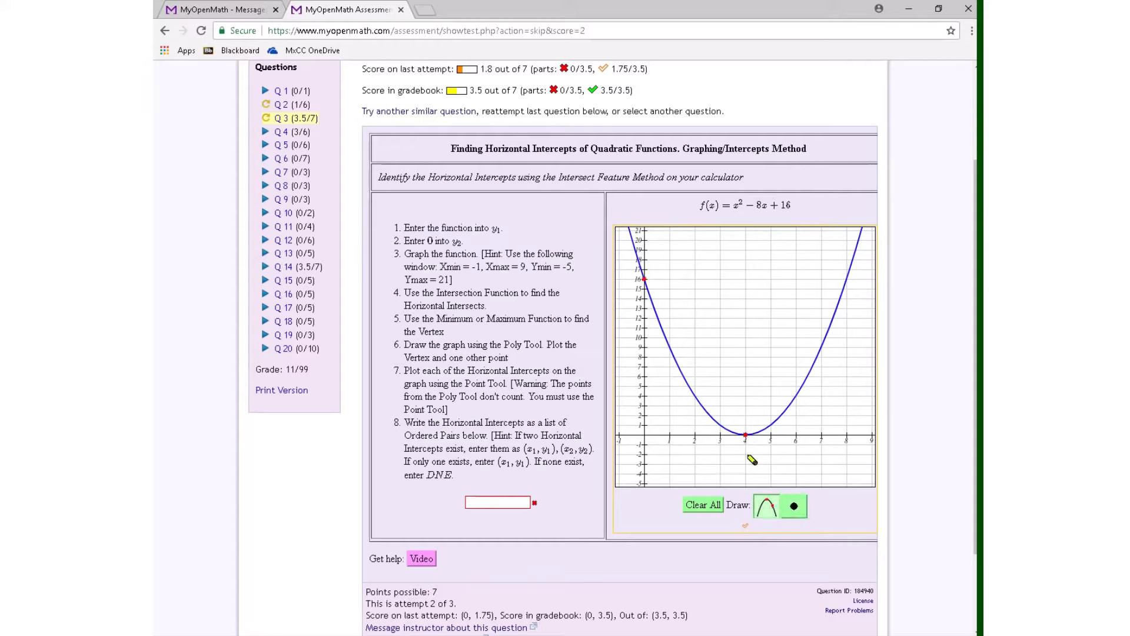
{"action": "left_click", "coordinate": [793, 505]}
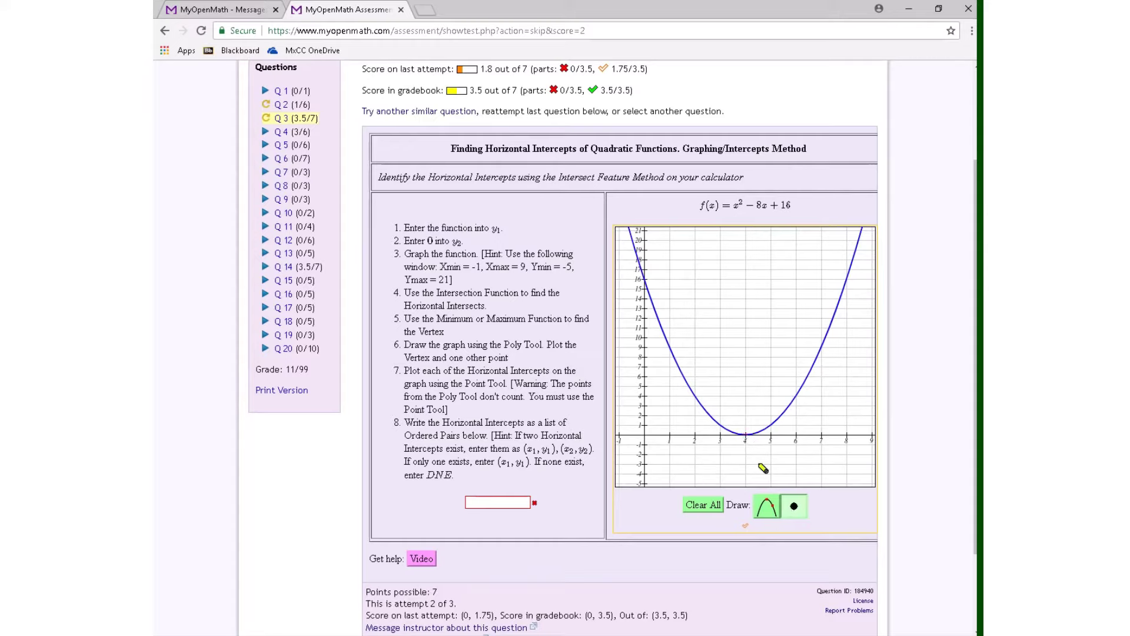
{"action": "left_click", "coordinate": [745, 434]}
Resubmit question 3 with the plotted intercept, leaving the ordered-pair answer blank.
{"action": "scroll", "coordinate": [696, 522], "scroll_direction": "down", "scroll_amount": 1}
{"action": "left_click", "coordinate": [384, 605]}
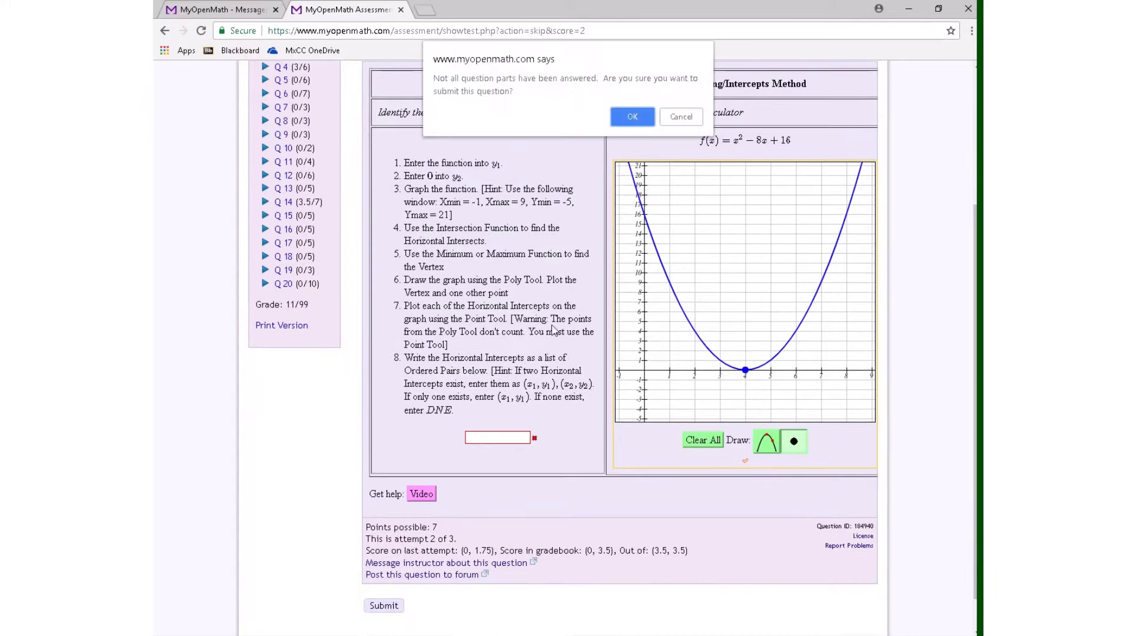
{"action": "left_click", "coordinate": [620, 119]}
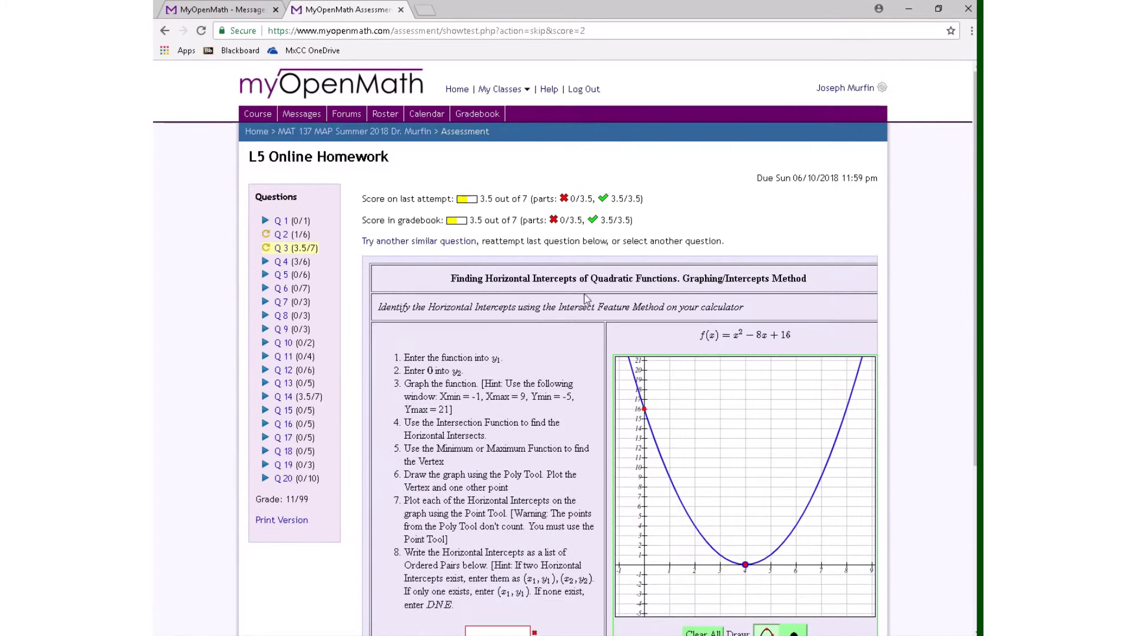
Open question 4 and draw its parabola with the poly tool, with the vertex at (2, -1) and passing through (1, 0).
{"action": "left_click", "coordinate": [284, 262]}
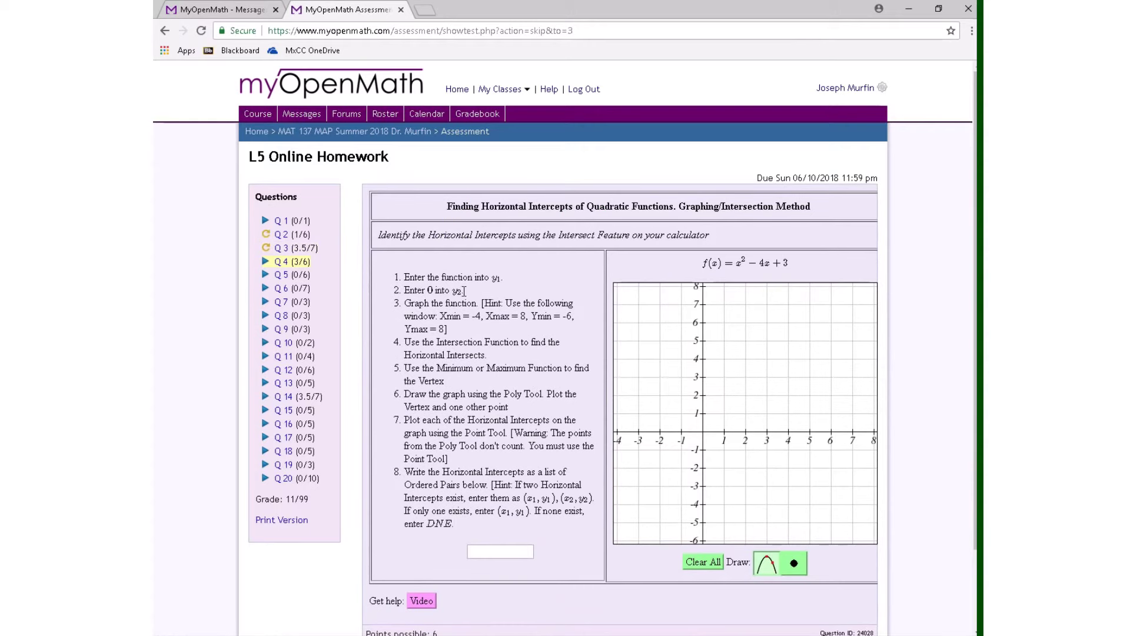
{"action": "scroll", "coordinate": [635, 355], "scroll_direction": "down", "scroll_amount": 1}
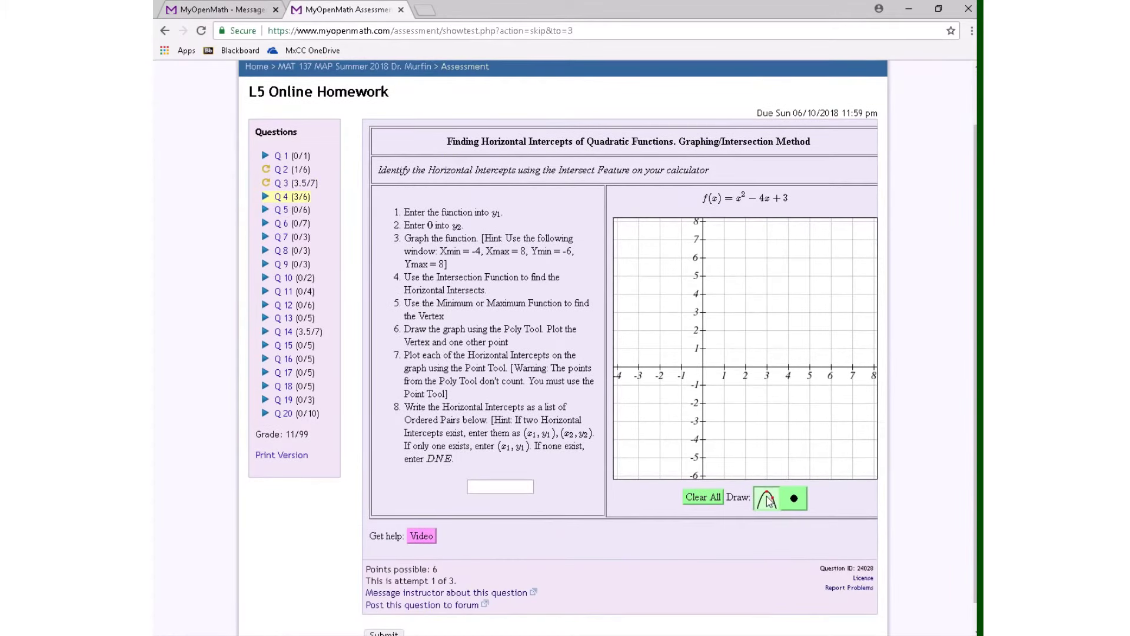
{"action": "left_click", "coordinate": [745, 384]}
{"action": "left_click", "coordinate": [724, 366]}
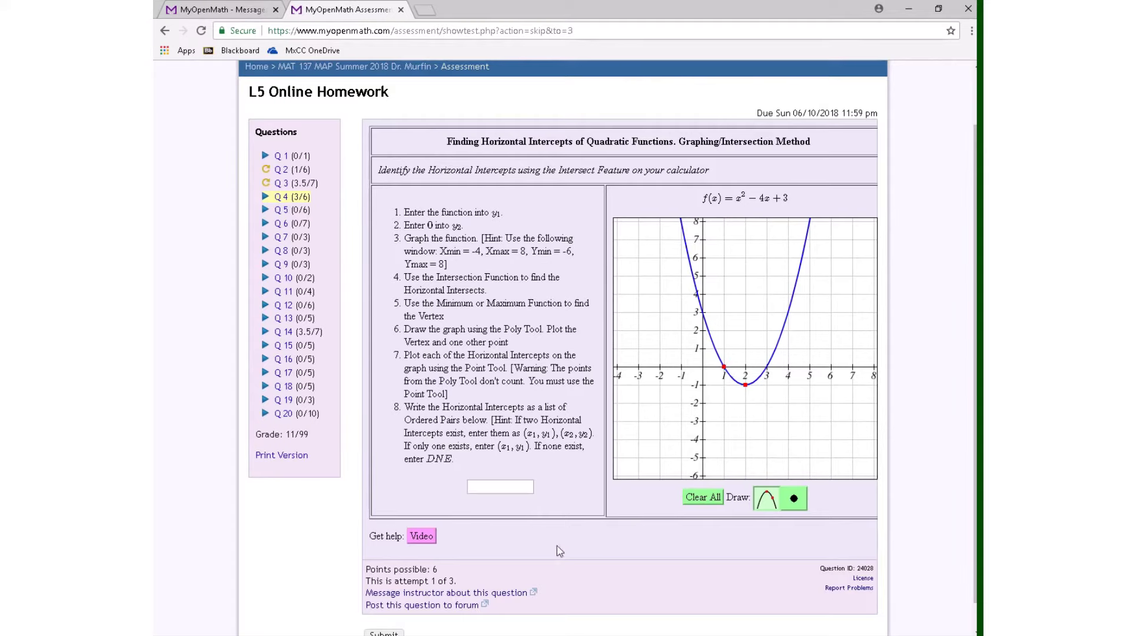
Submit question 4 with only the parabola drawn and the ordered-pair answer left blank.
{"action": "scroll", "coordinate": [513, 588], "scroll_direction": "down", "scroll_amount": 1}
{"action": "left_click", "coordinate": [384, 605]}
{"action": "left_click", "coordinate": [632, 116]}
Plot the horizontal intercepts at (1, 0) and (3, 0) with the point tool and resubmit question 4.
{"action": "scroll", "coordinate": [676, 320], "scroll_direction": "down", "scroll_amount": 2}
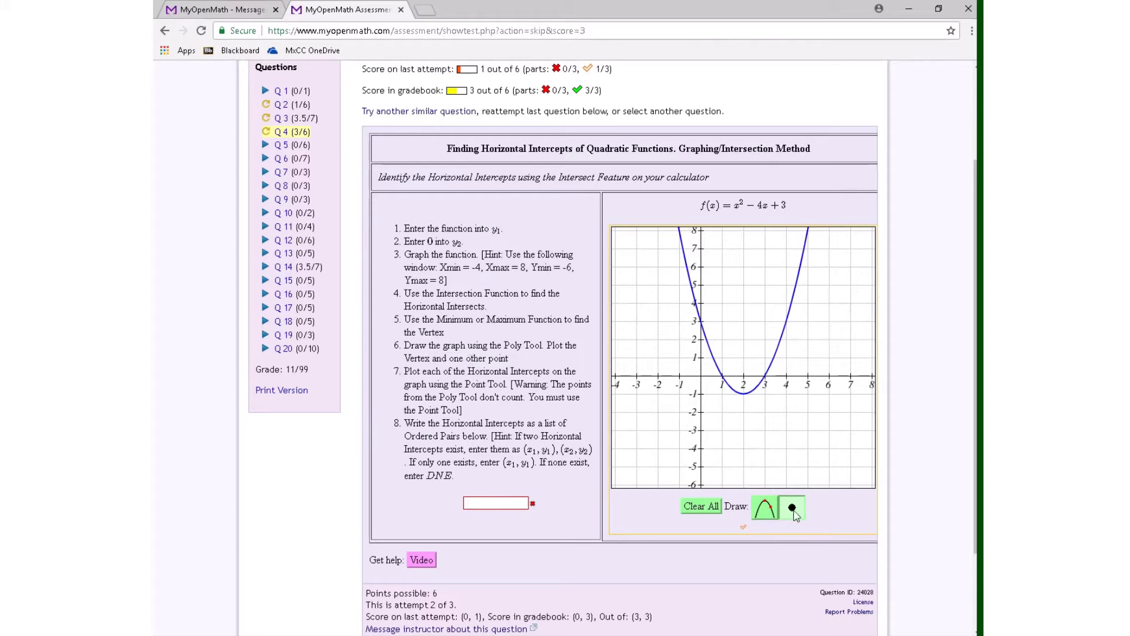
{"action": "left_click", "coordinate": [723, 376]}
{"action": "left_click", "coordinate": [765, 377]}
{"action": "scroll", "coordinate": [588, 534], "scroll_direction": "down", "scroll_amount": 2}
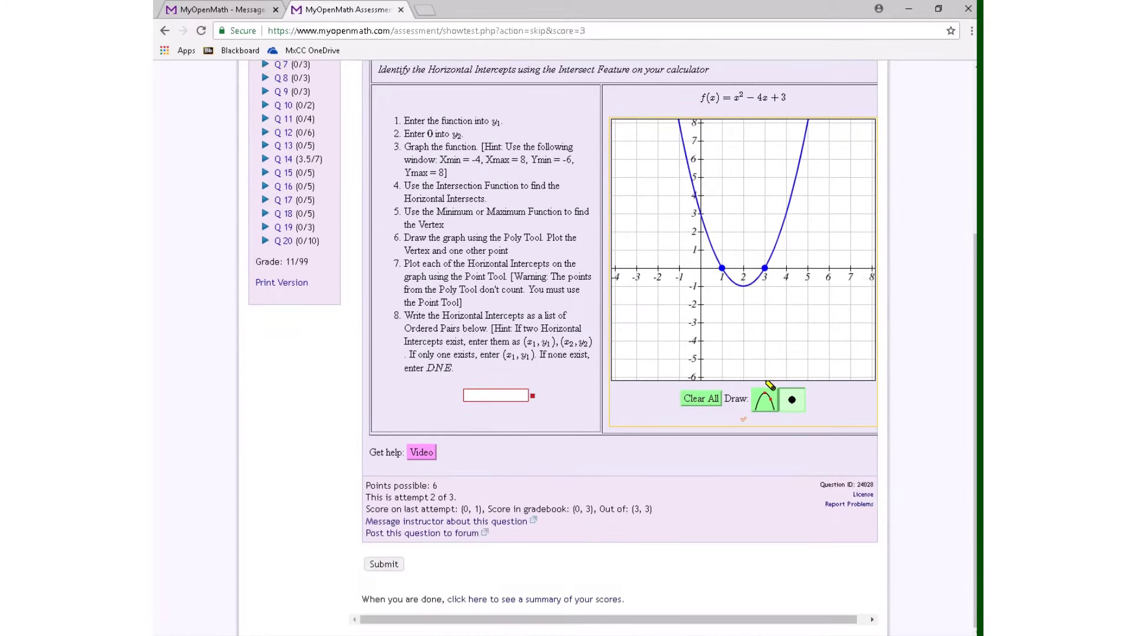
{"action": "left_click", "coordinate": [384, 563]}
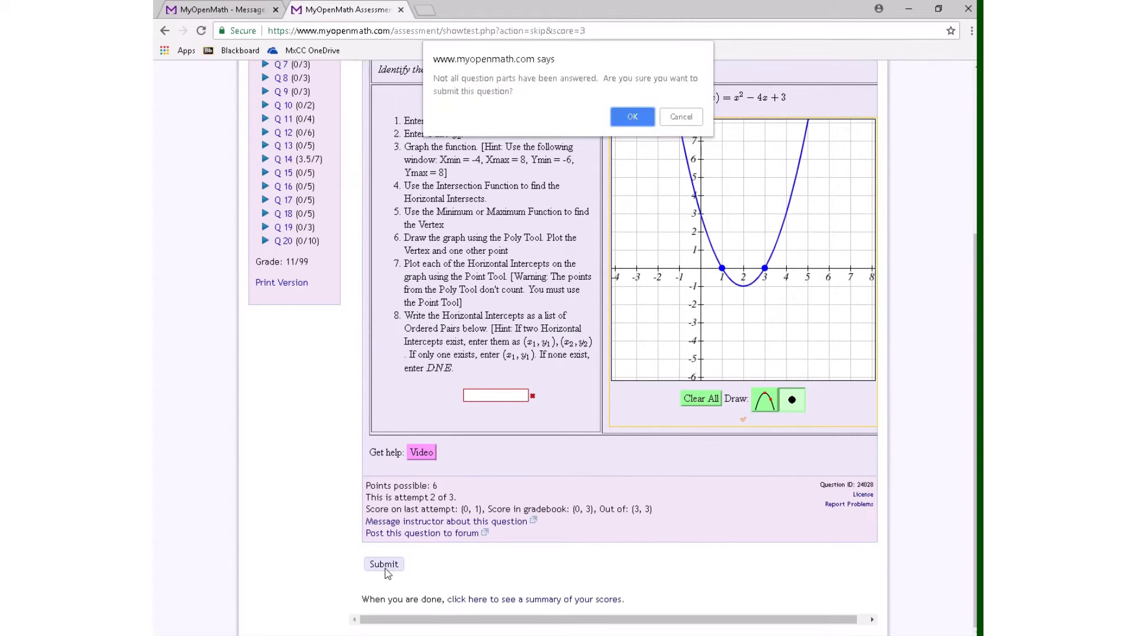
{"action": "left_click", "coordinate": [629, 118]}
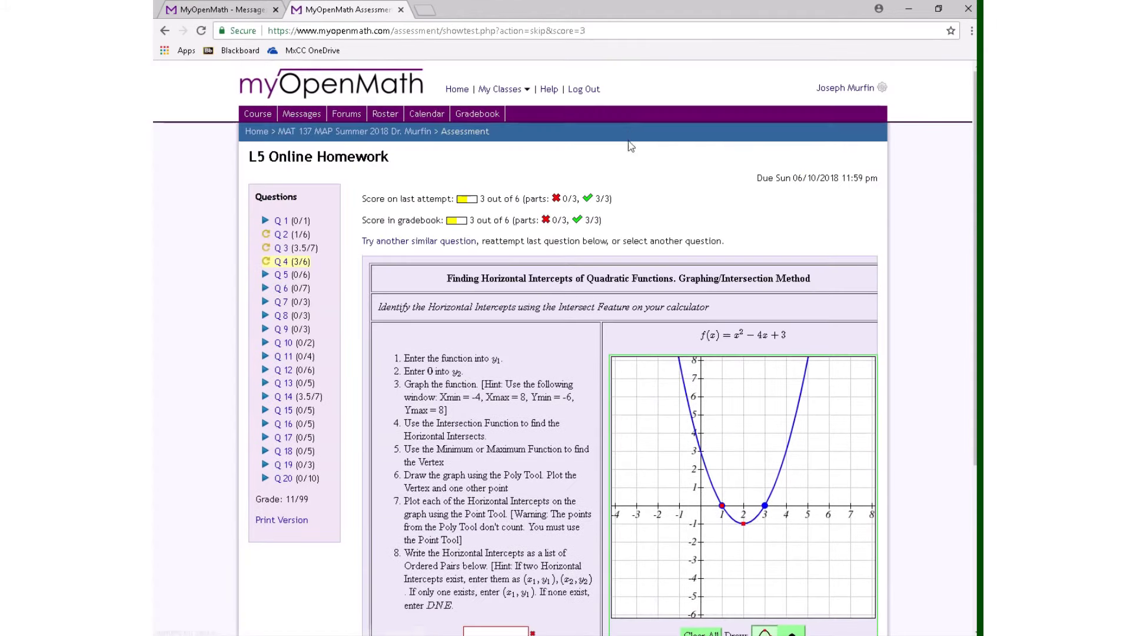
{"action": "scroll", "coordinate": [453, 349], "scroll_direction": "down", "scroll_amount": 3}
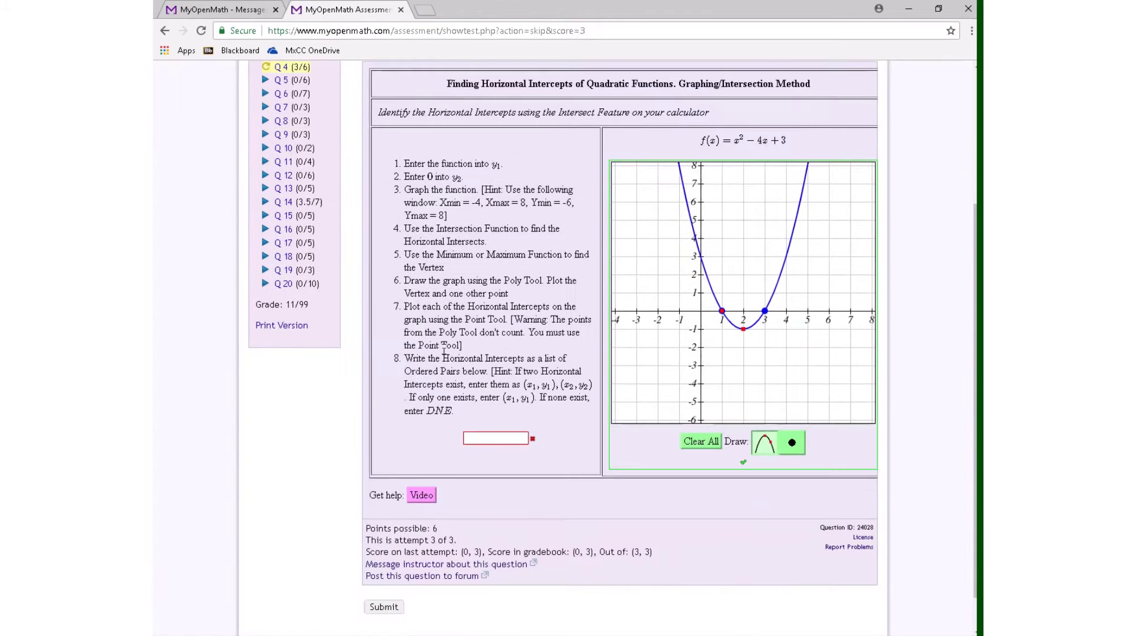